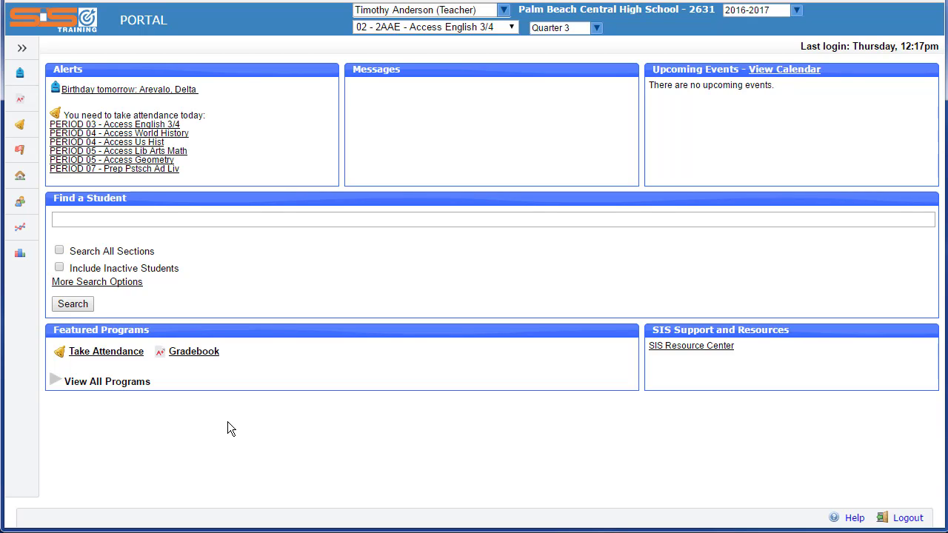
Generate a blank gradebook PDF for the 12 Access English 3/4 period 02 students, searching all sections.
{"action": "left_click", "coordinate": [21, 99]}
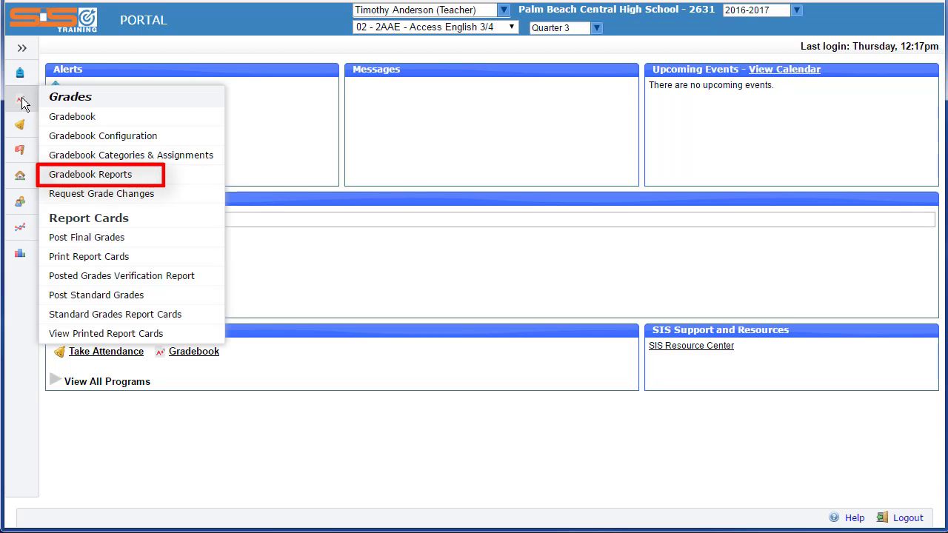
{"action": "left_click", "coordinate": [90, 178]}
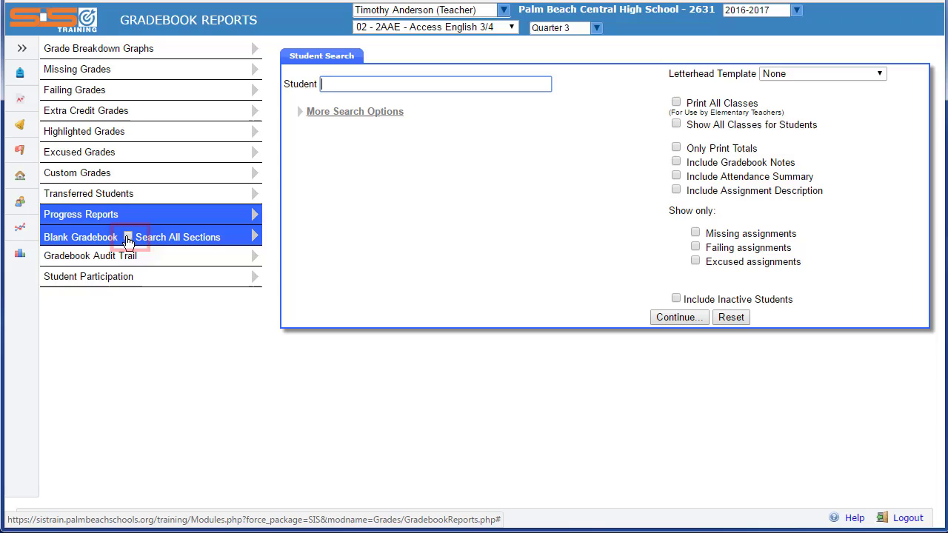
{"action": "left_click", "coordinate": [127, 238]}
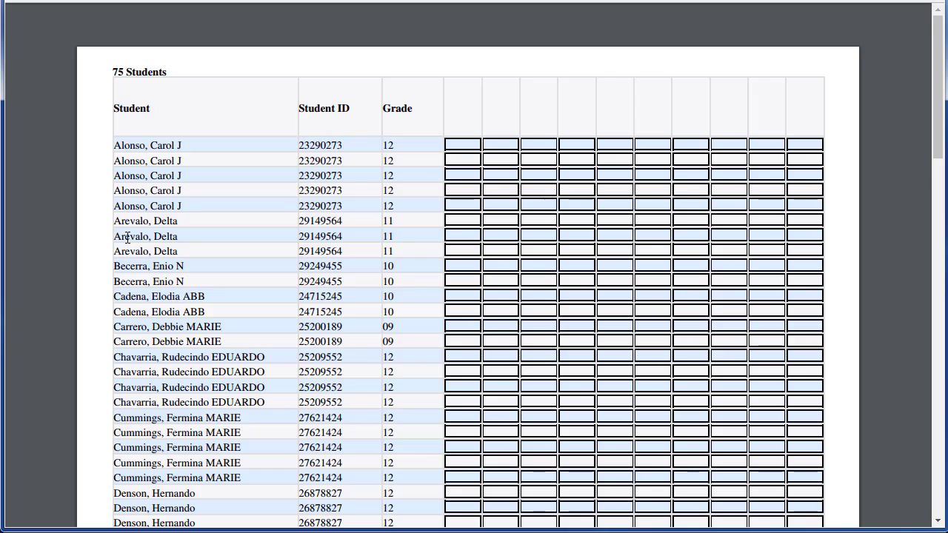
{"action": "mouse_move", "coordinate": [30, 34]}
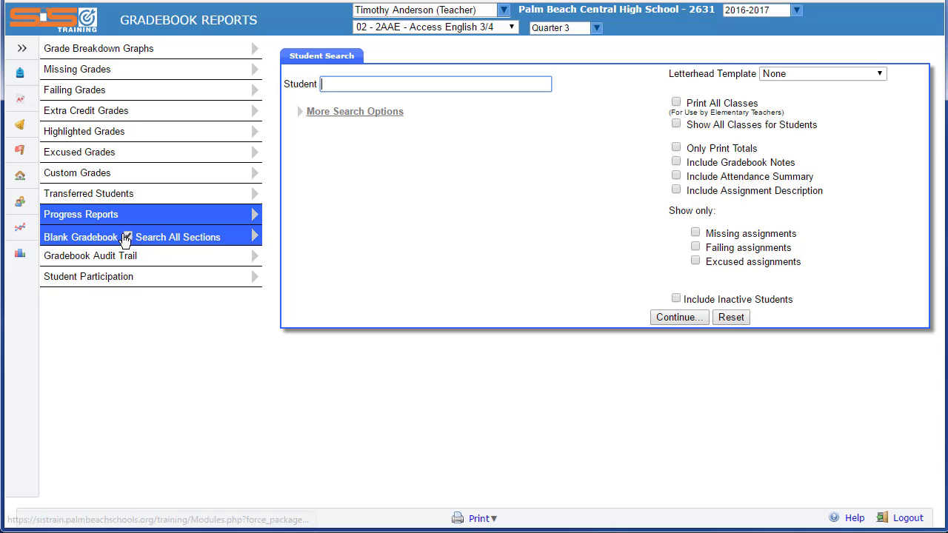
{"action": "left_click", "coordinate": [171, 244]}
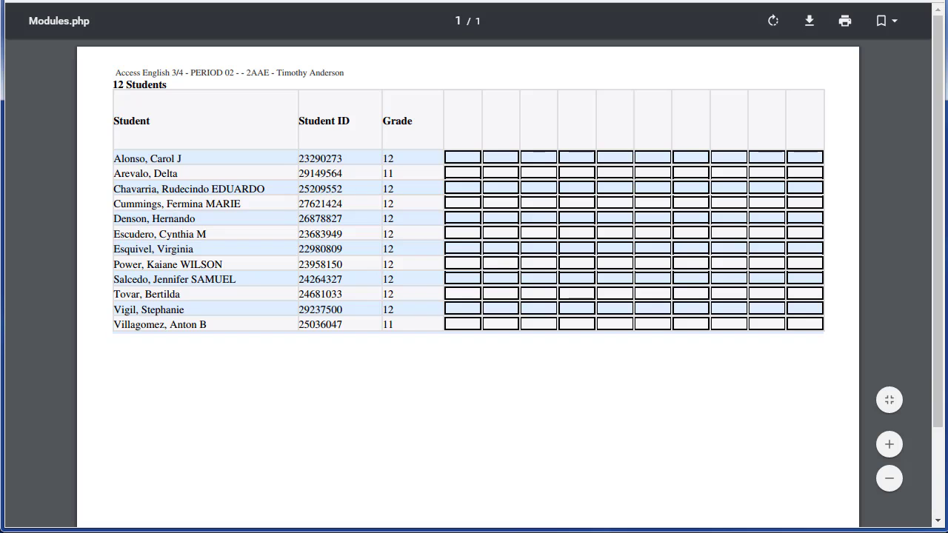
Close the blank gradebook PDF and switch the gradebook to 03 - 3AAE - Access English 3/4.
{"action": "key", "text": "ctrl+w"}
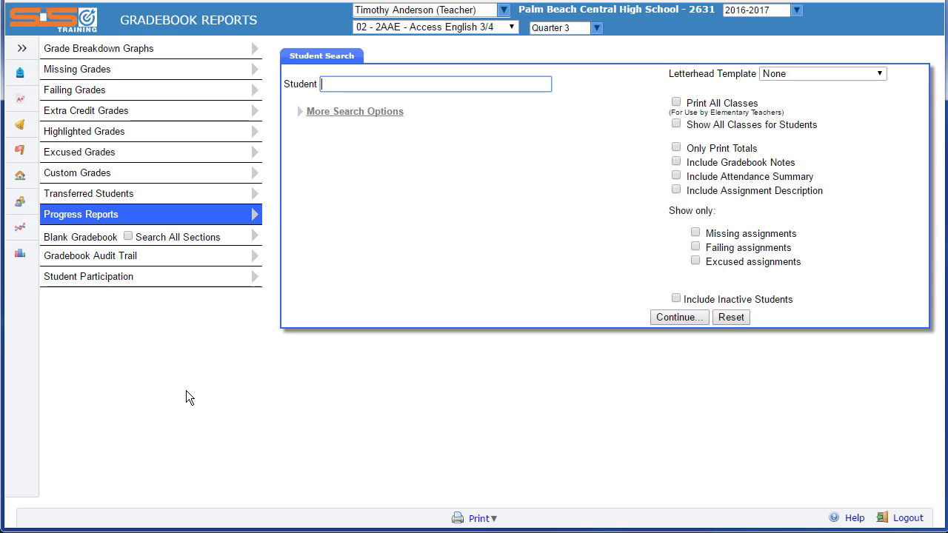
{"action": "left_click", "coordinate": [511, 28]}
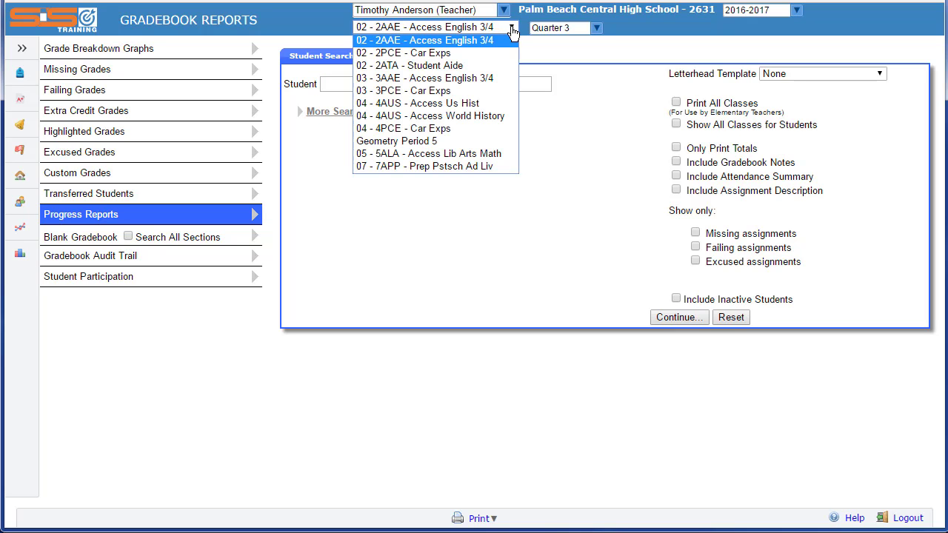
{"action": "left_click", "coordinate": [411, 78]}
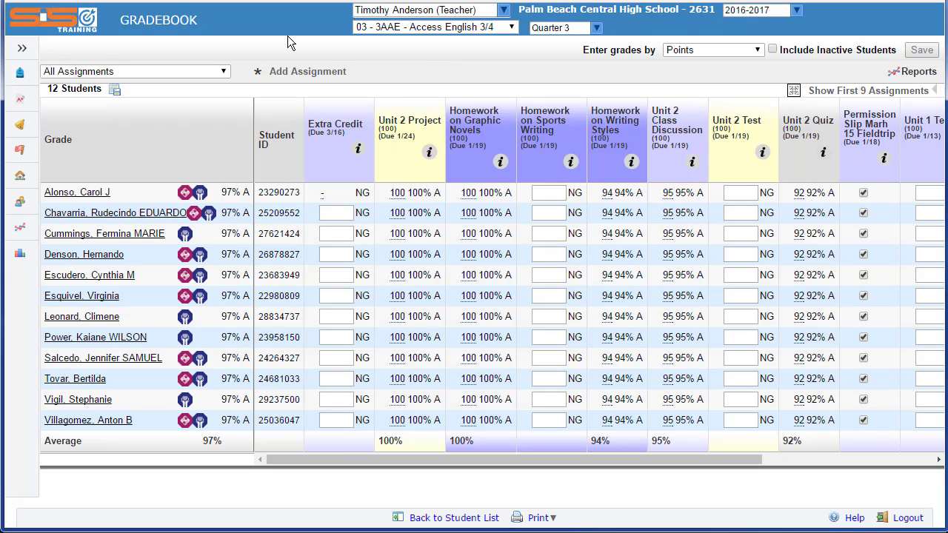
Choose Blank Gradebook from the gradebook Reports list, then bring the Reports list up again.
{"action": "left_click", "coordinate": [910, 72]}
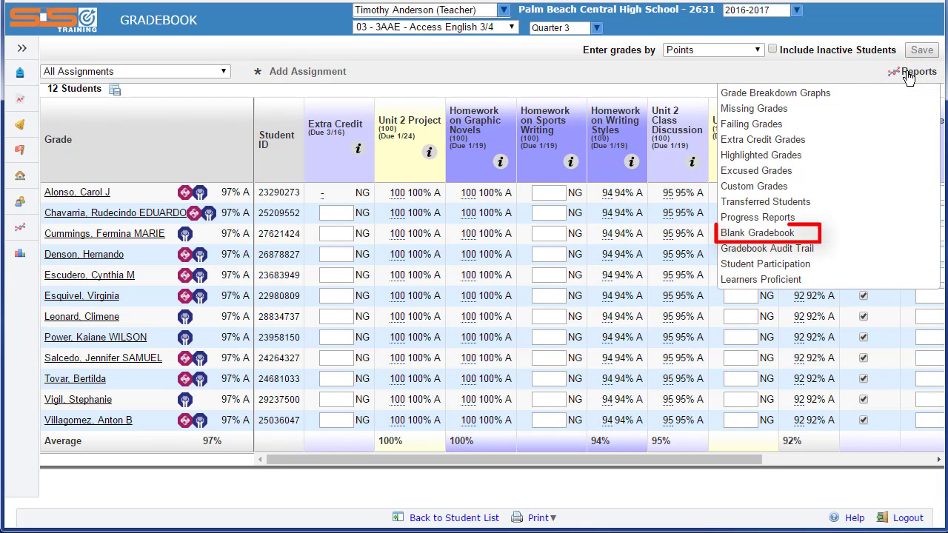
{"action": "left_click", "coordinate": [754, 234]}
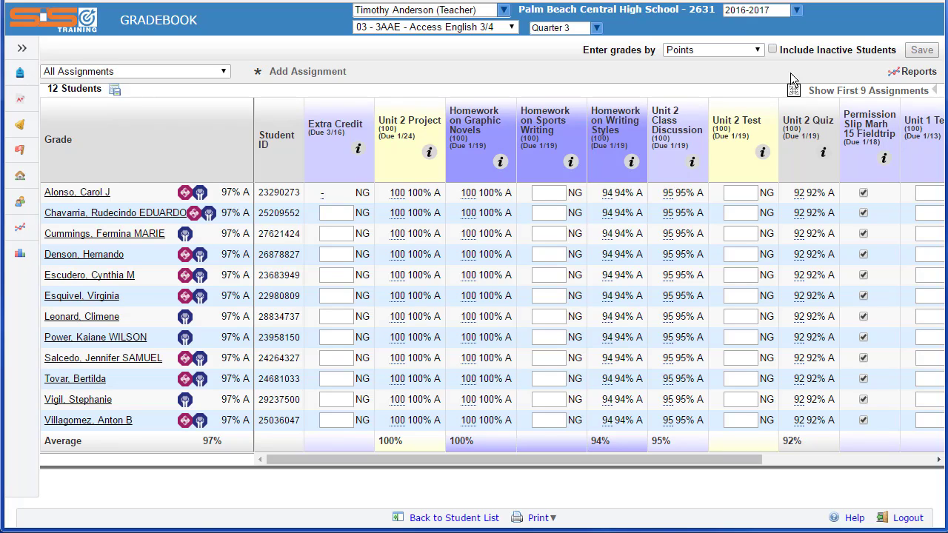
{"action": "left_click", "coordinate": [898, 73]}
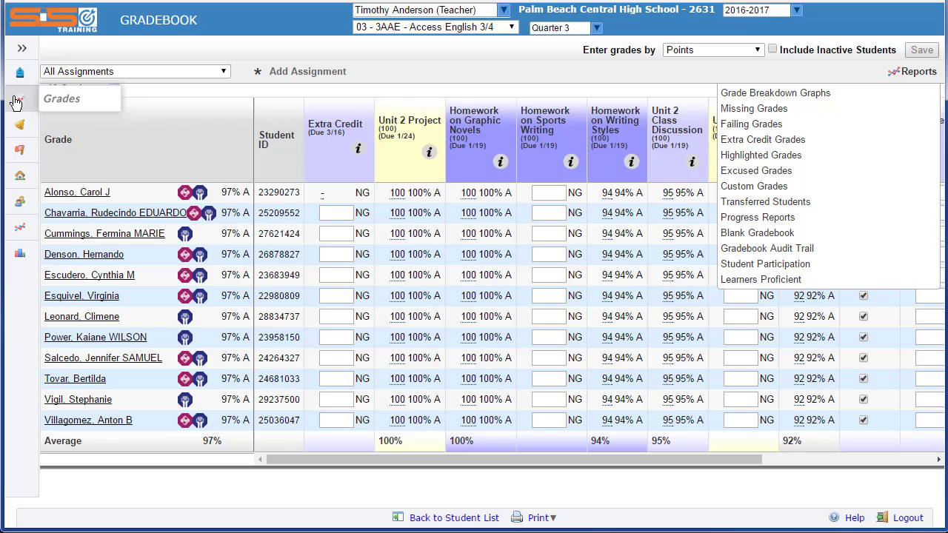
Open the Progress Reports form with the letterhead template left on None and no student entered.
{"action": "mouse_move", "coordinate": [17, 102]}
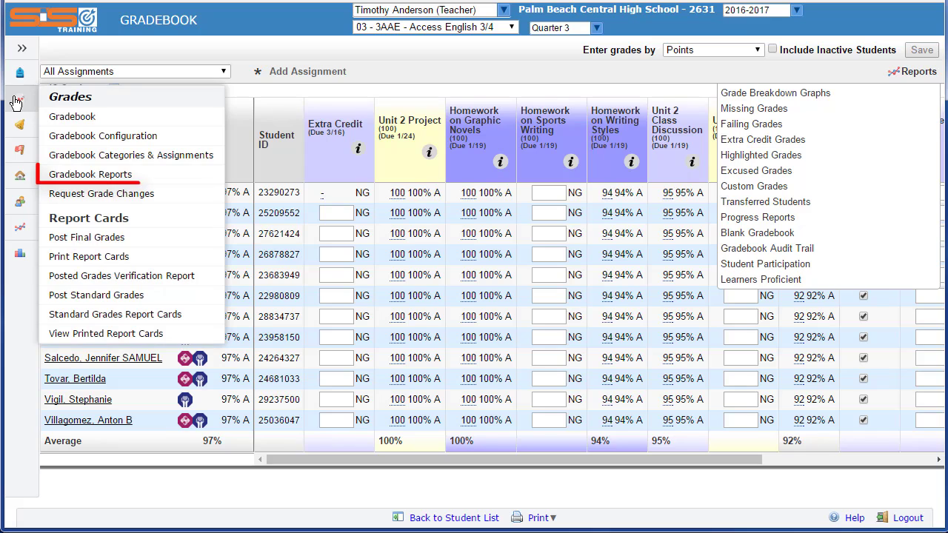
{"action": "left_click", "coordinate": [74, 178]}
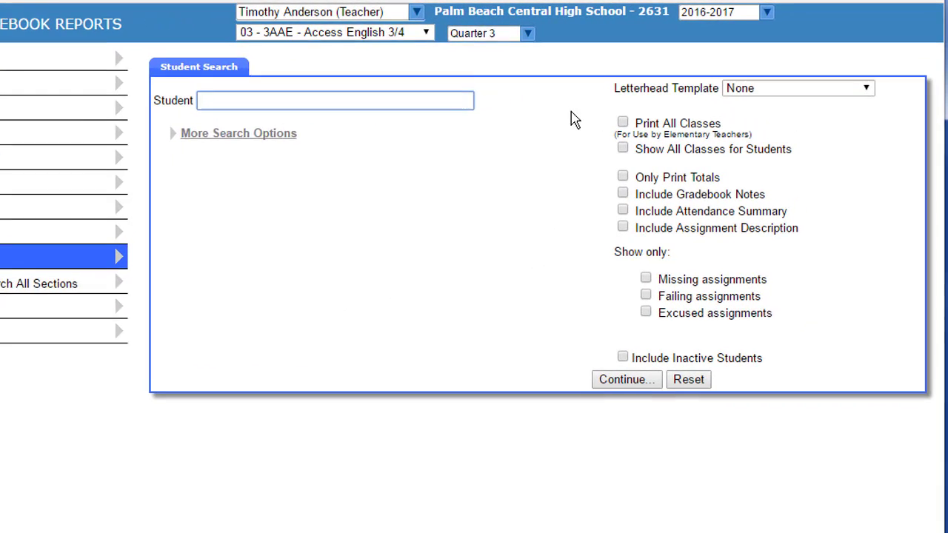
{"action": "left_click", "coordinate": [753, 89]}
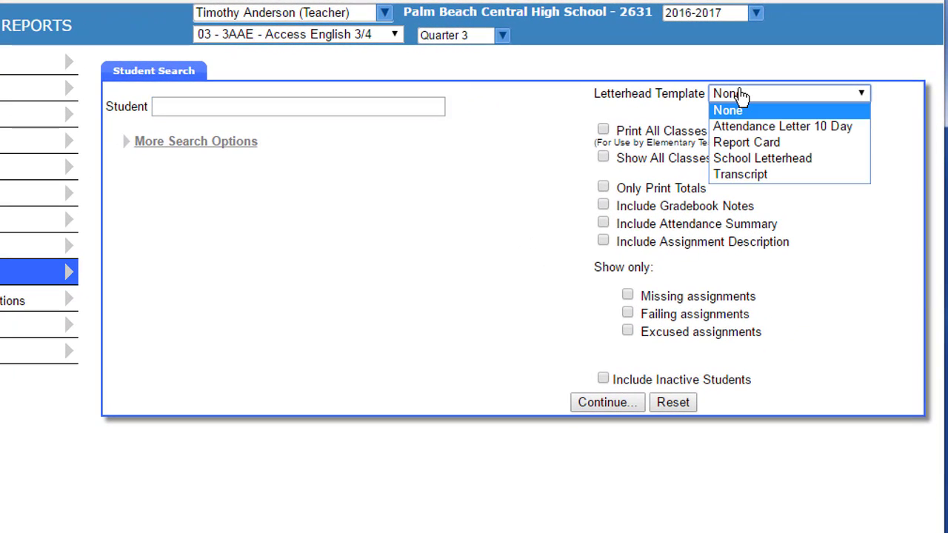
{"action": "left_click", "coordinate": [602, 96]}
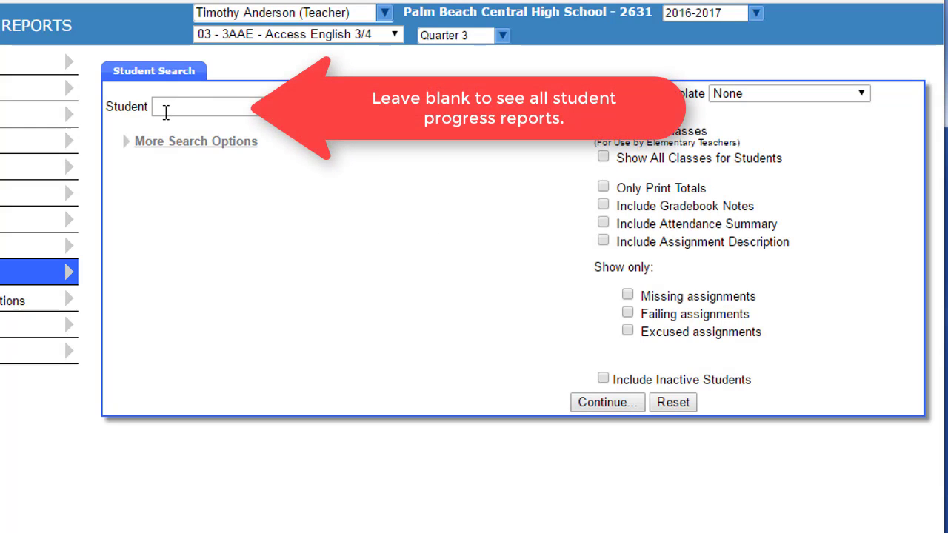
List all class students for progress reports and tick only the first student.
{"action": "left_click", "coordinate": [587, 409]}
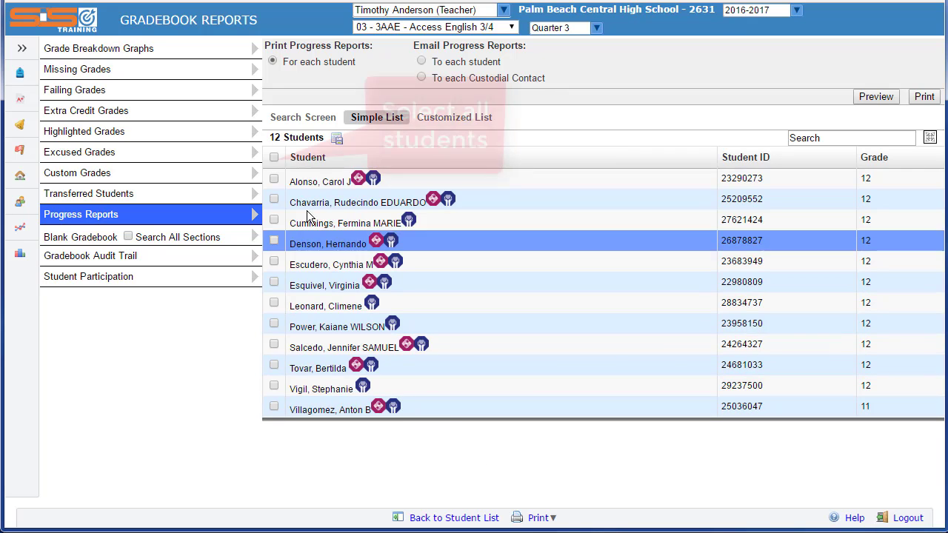
{"action": "left_click", "coordinate": [274, 159]}
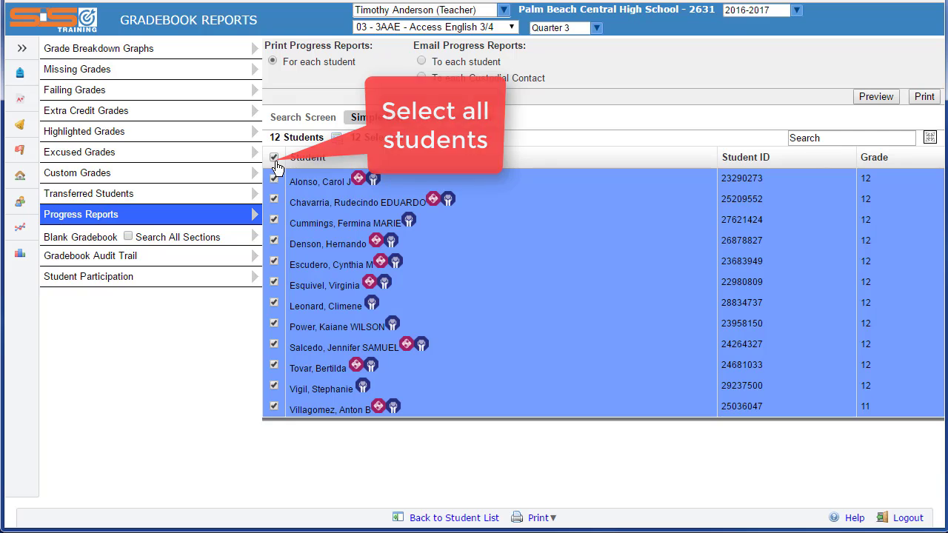
{"action": "left_click", "coordinate": [274, 158]}
{"action": "left_click", "coordinate": [274, 179]}
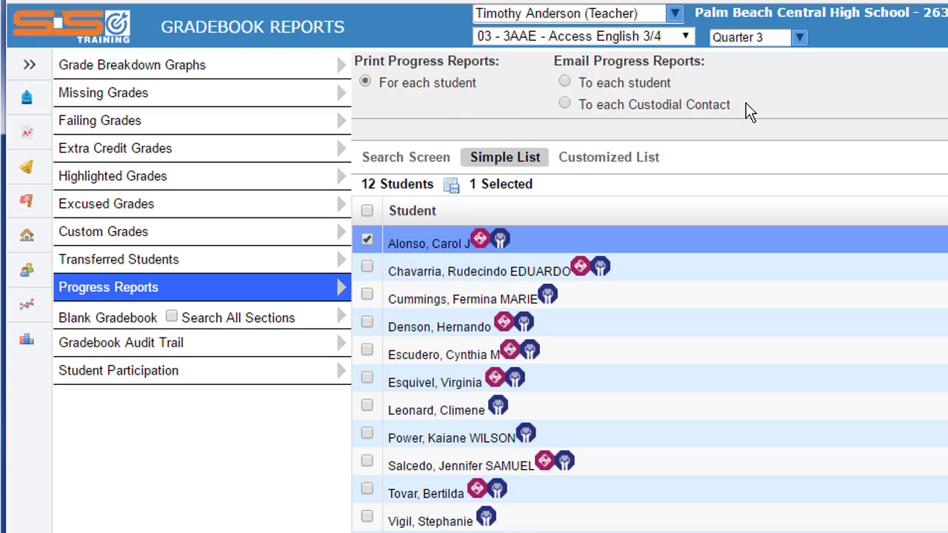
Set progress report output to print For each student instead of emailing students or custodial contacts.
{"action": "left_click", "coordinate": [564, 83]}
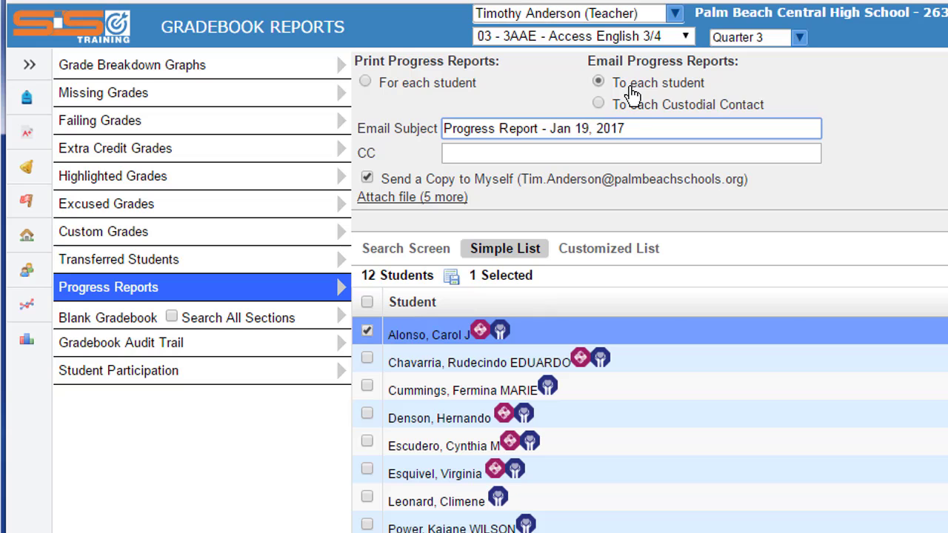
{"action": "left_click", "coordinate": [598, 105]}
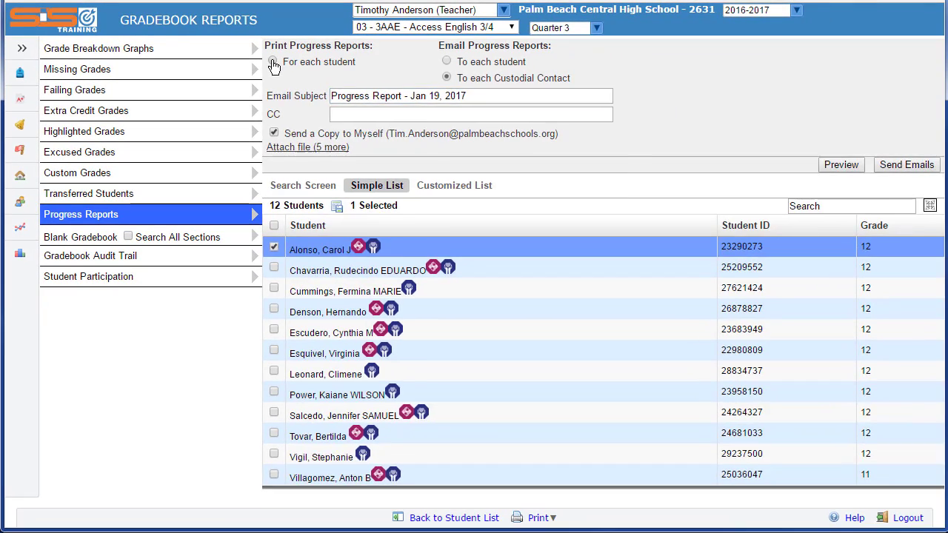
{"action": "left_click", "coordinate": [298, 68]}
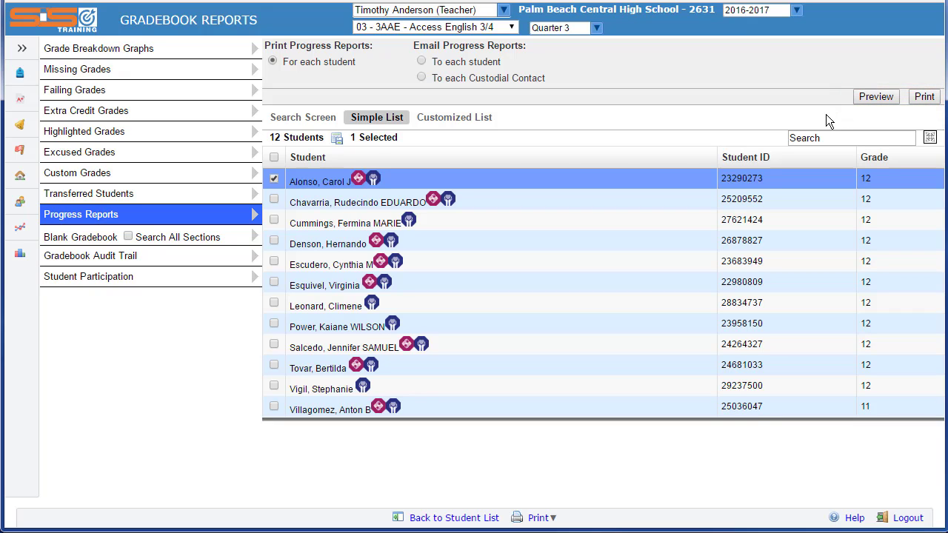
Select all 12 students and generate their 12-page progress report PDF for printing.
{"action": "left_click", "coordinate": [273, 157]}
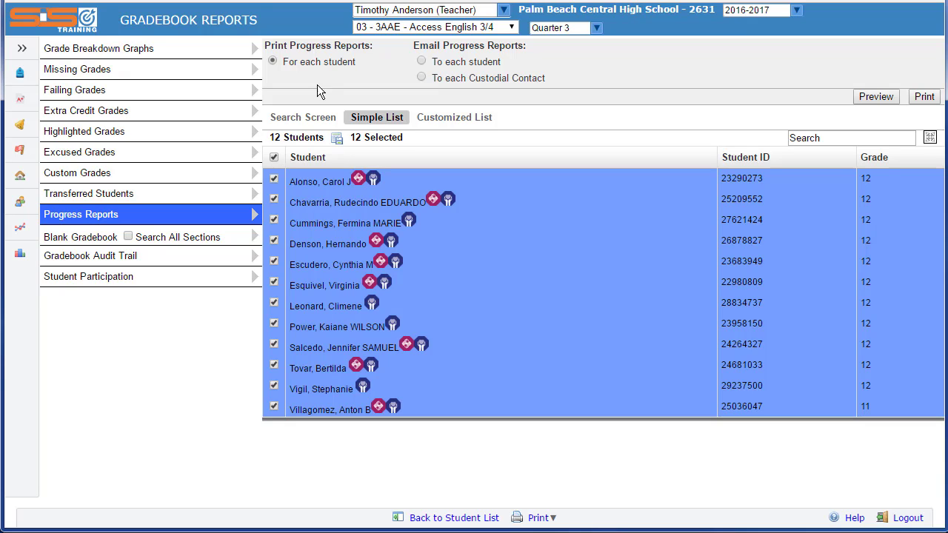
{"action": "left_click", "coordinate": [918, 101]}
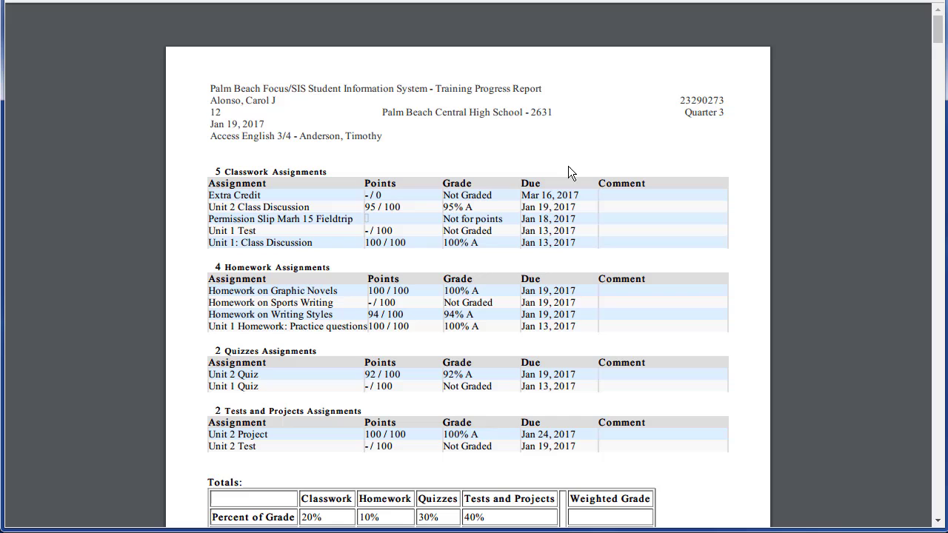
{"action": "mouse_move", "coordinate": [815, 45]}
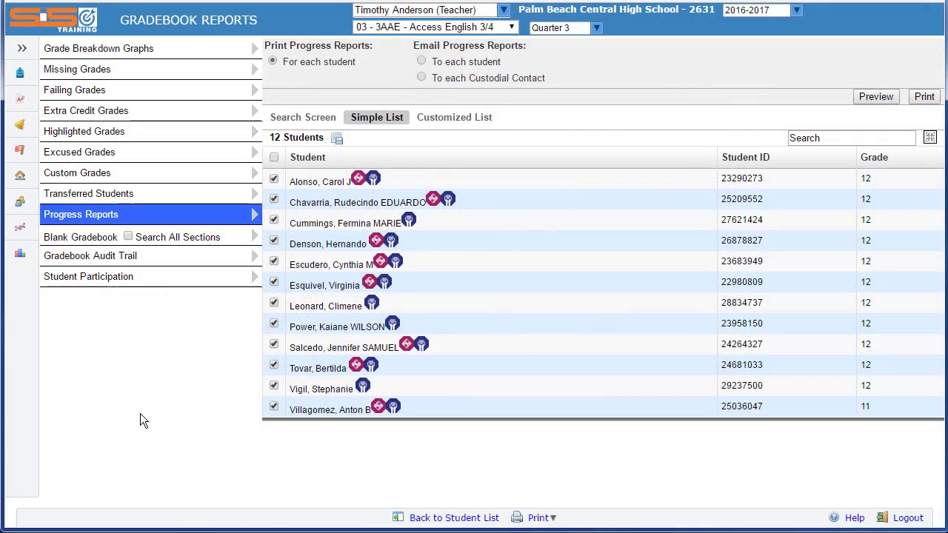
Set progress reports to email To each student and preview a student's progress report.
{"action": "left_click", "coordinate": [422, 62]}
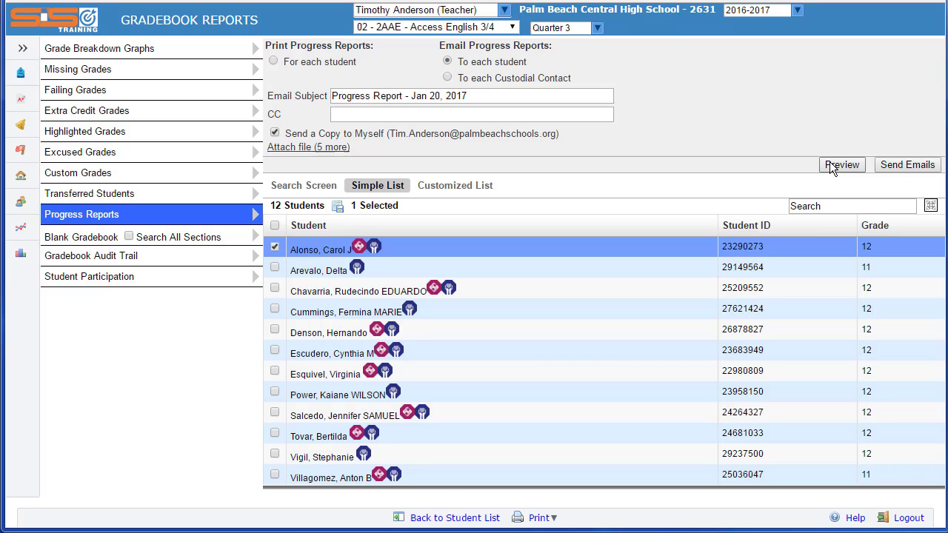
{"action": "left_click", "coordinate": [830, 164]}
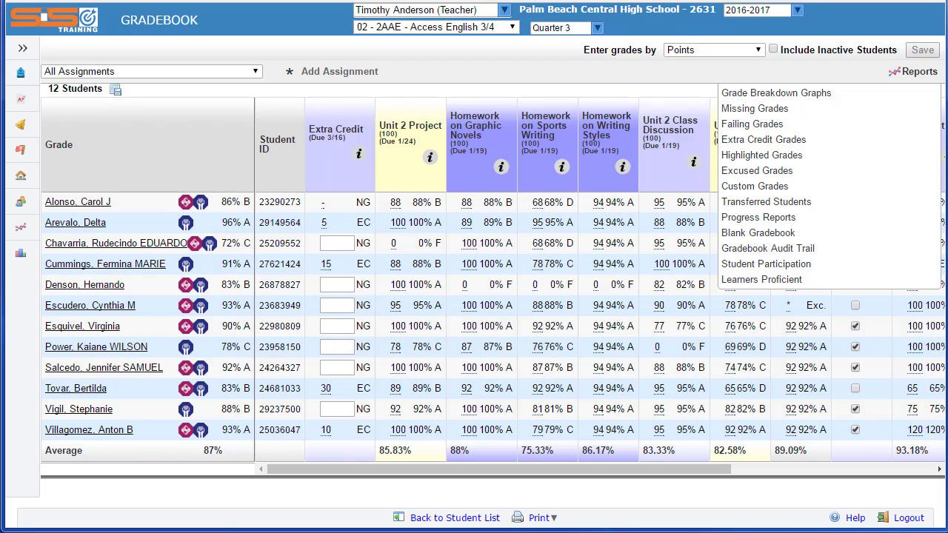
Return to Gradebook Reports for period 02, whose Grade Breakdown shows 6 A, 4 B and 2 C.
{"action": "left_click", "coordinate": [905, 71]}
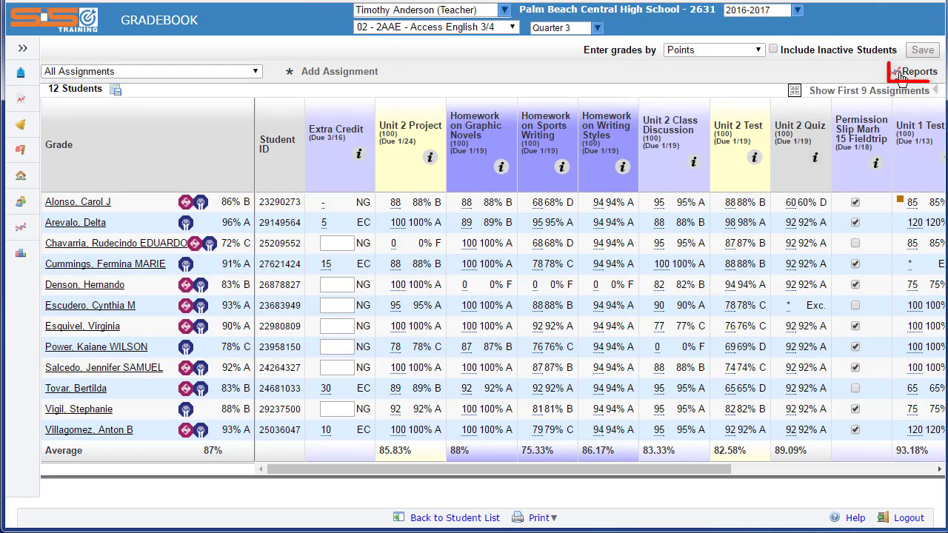
{"action": "left_click", "coordinate": [905, 71]}
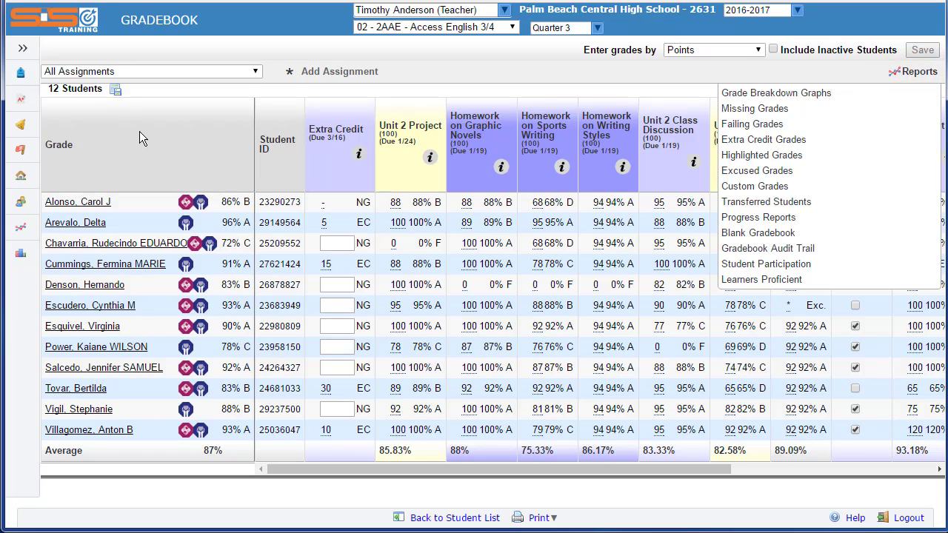
{"action": "mouse_move", "coordinate": [22, 105]}
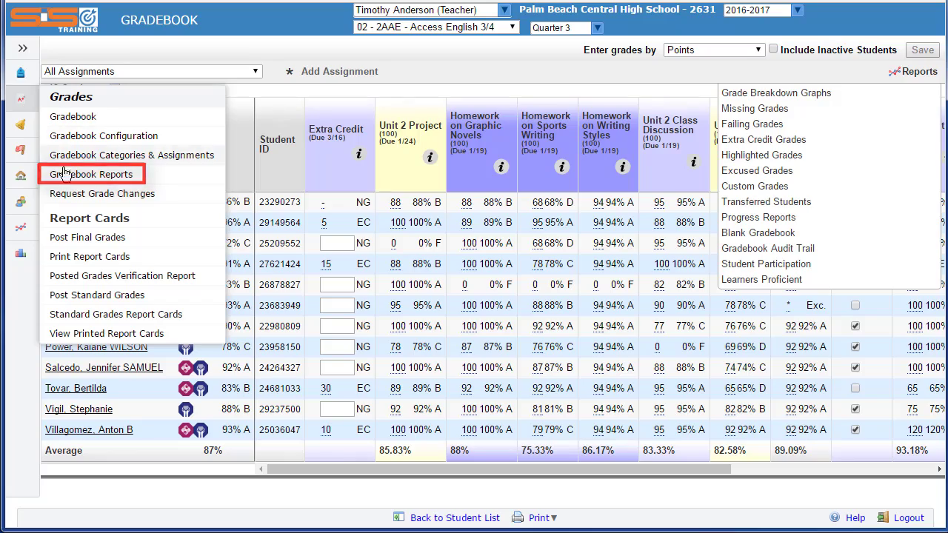
{"action": "left_click", "coordinate": [126, 174]}
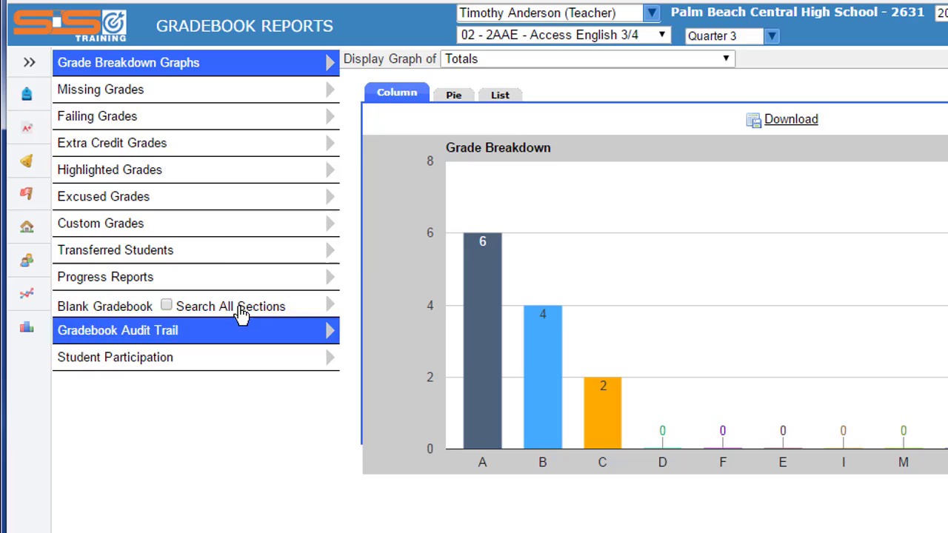
Review the Missing, Failing, Extra Credit, Highlighted, Excused, Transferred Students and Gradebook Audit Trail reports.
{"action": "left_click", "coordinate": [182, 99]}
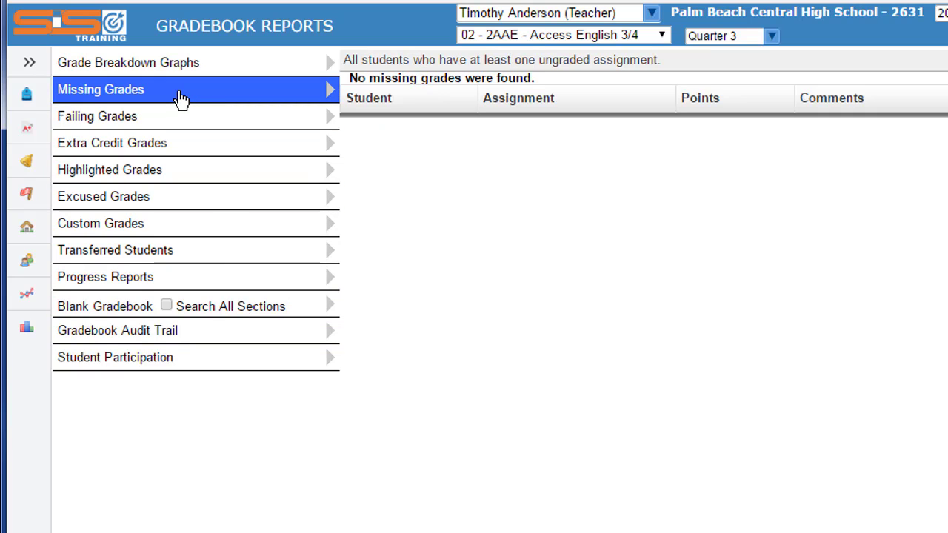
{"action": "left_click", "coordinate": [148, 124]}
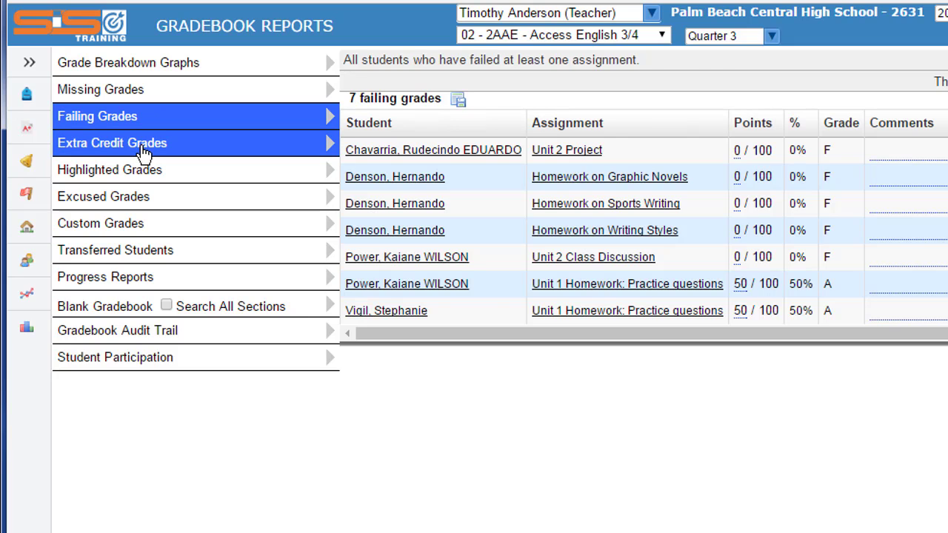
{"action": "left_click", "coordinate": [145, 152]}
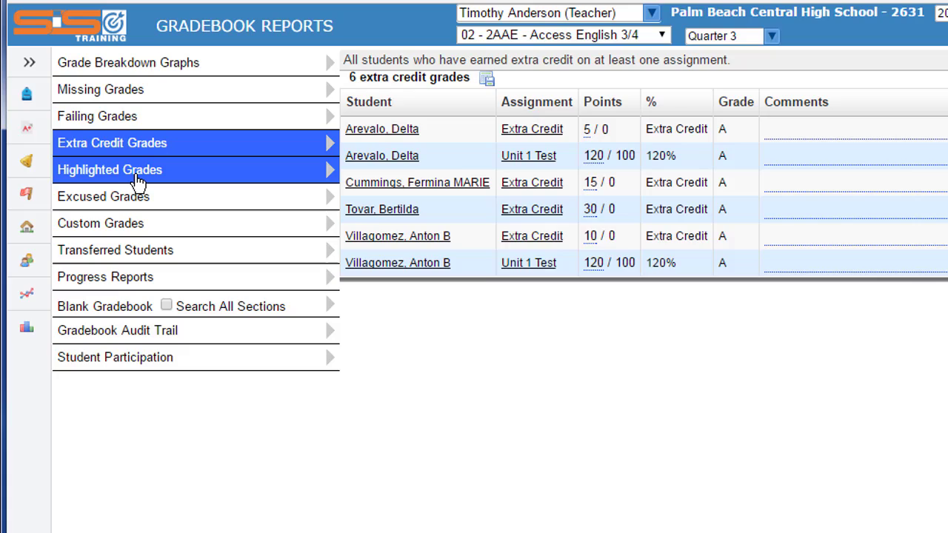
{"action": "left_click", "coordinate": [138, 178]}
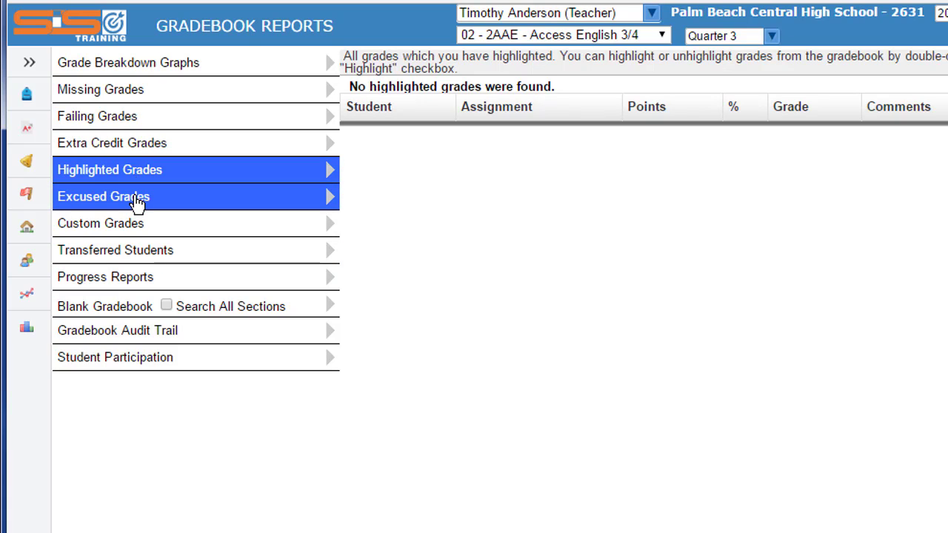
{"action": "left_click", "coordinate": [138, 202]}
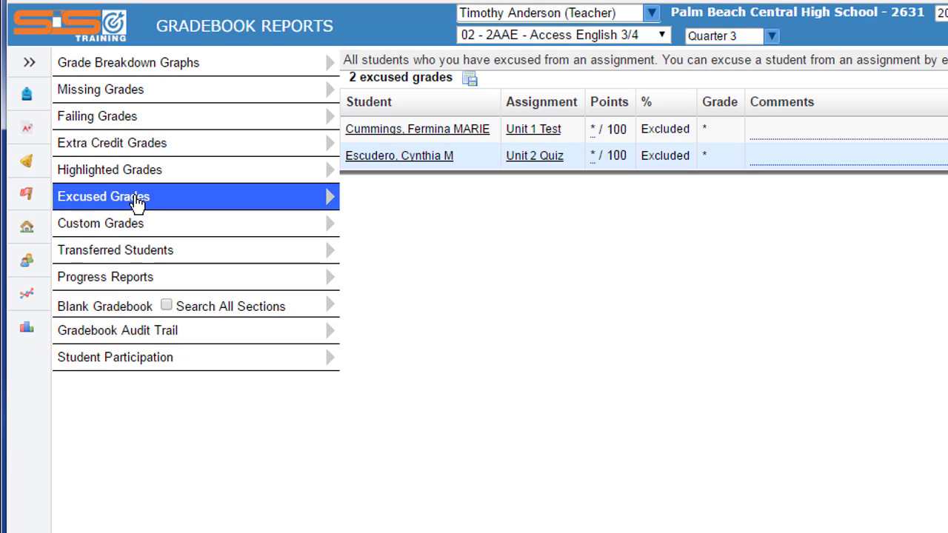
{"action": "left_click", "coordinate": [133, 250]}
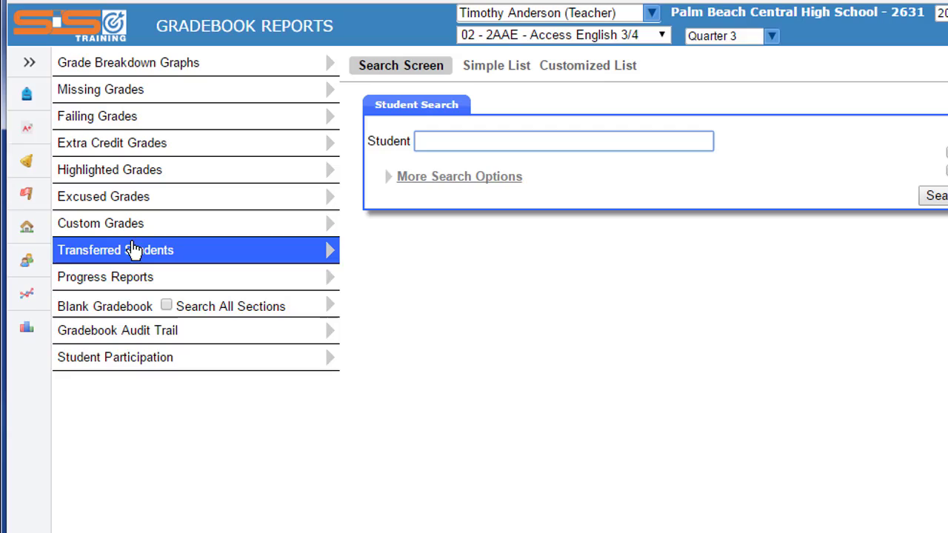
{"action": "left_click", "coordinate": [123, 337]}
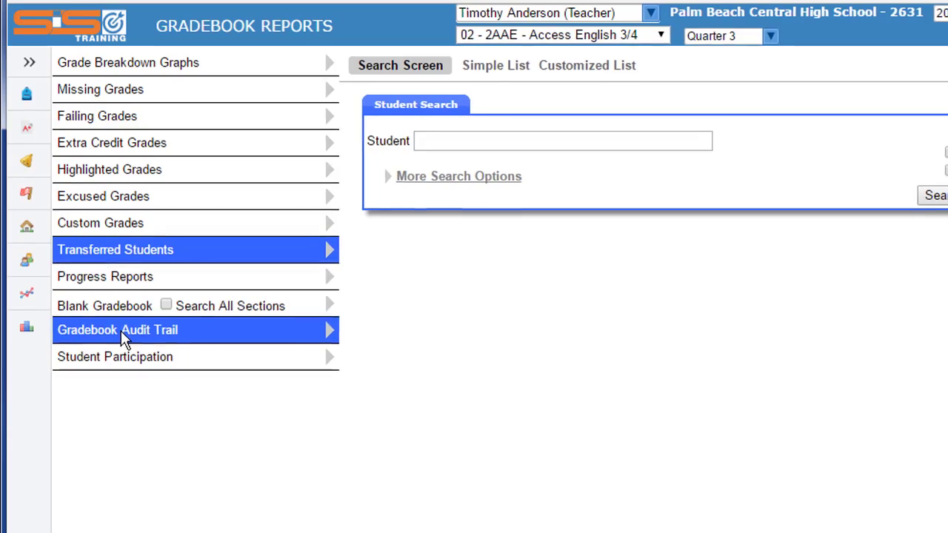